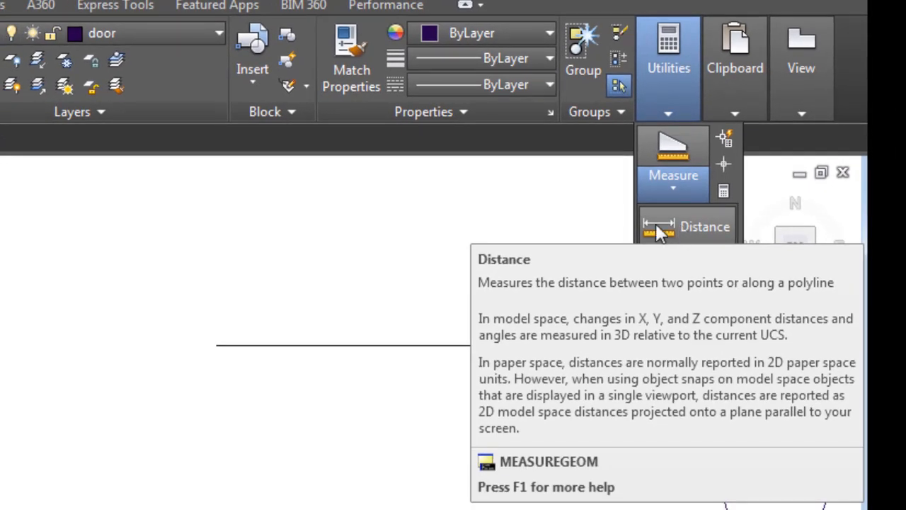
# - Measure the distance between the left and right endpoints of the horizontal line above the gradient-filled ellipse
pyautogui.click(681, 222)
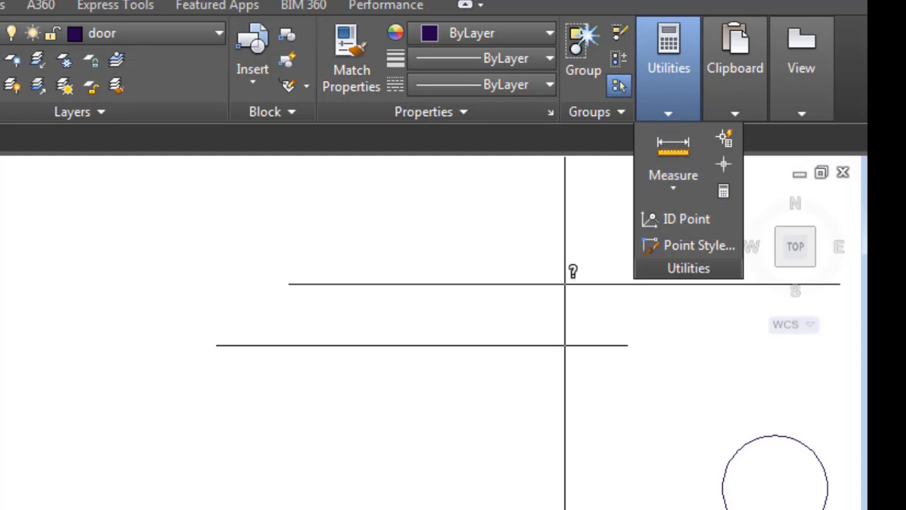
pyautogui.scroll(-1, 1, 306)
pyautogui.scroll(1, 264, 327)
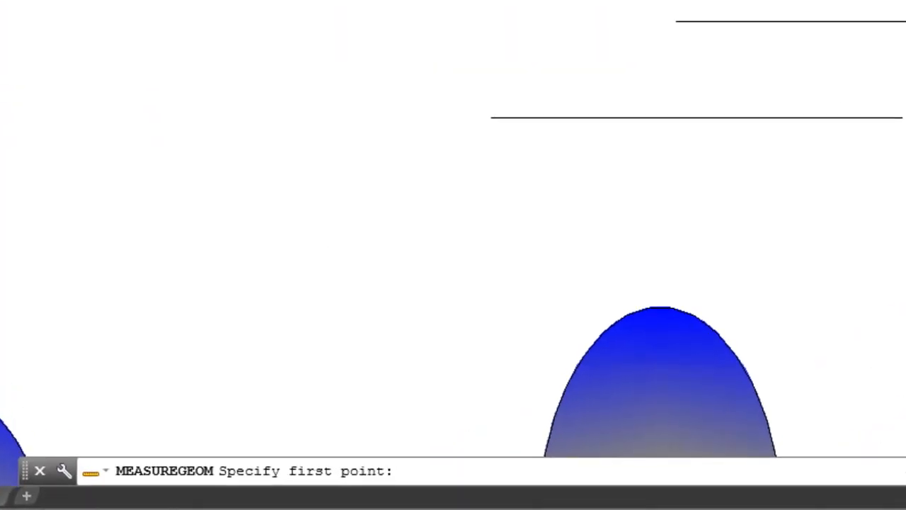
pyautogui.click(490, 117)
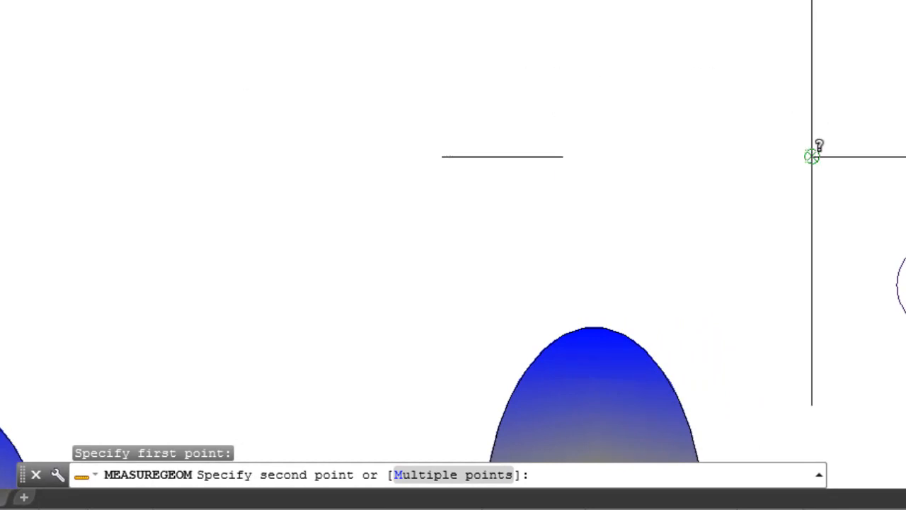
pyautogui.click(812, 156)
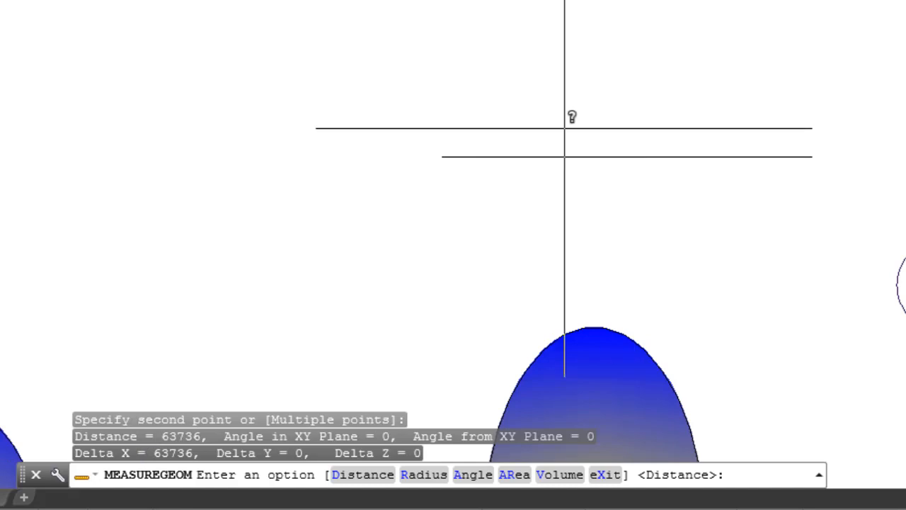
pyautogui.press('Escape')
# - Measure the circle's radius, and call the Radius option once more
pyautogui.scroll(1, 546, 150)
pyautogui.scroll(-4, 0, 152)
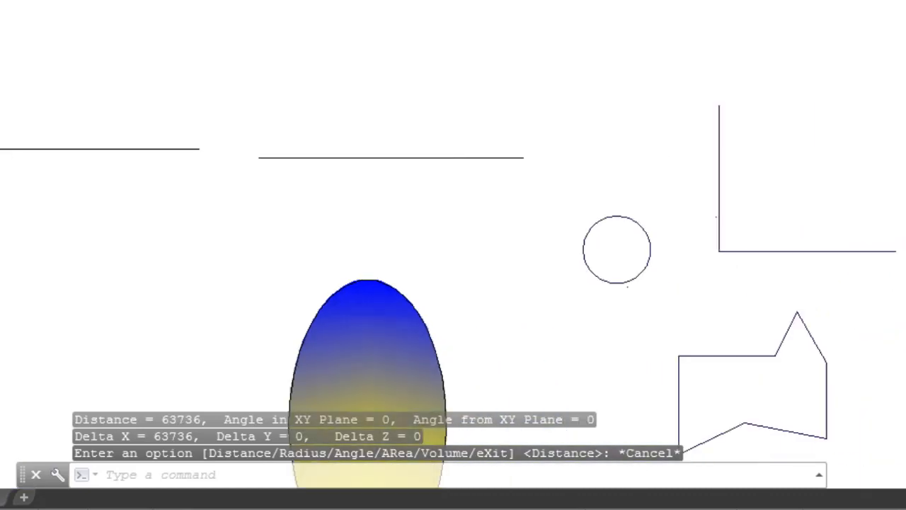
pyautogui.scroll(-1, 0, 158)
pyautogui.click(849, 26)
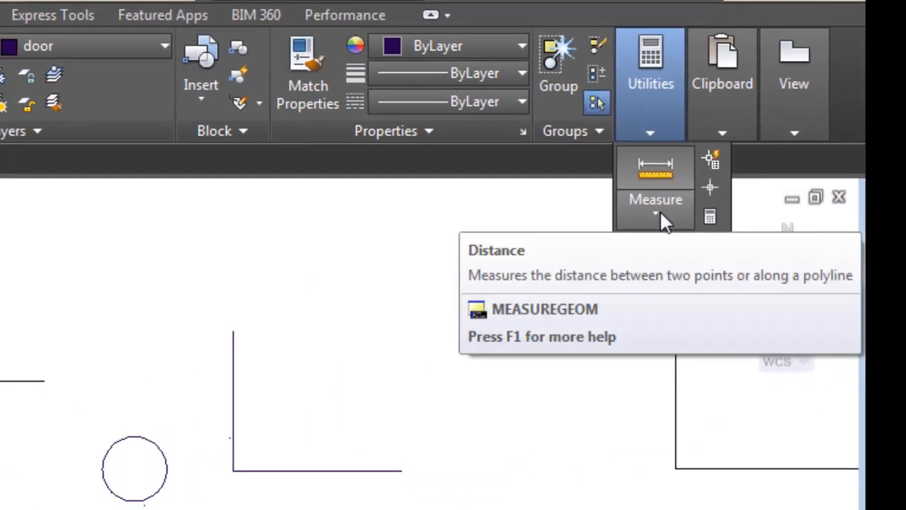
pyautogui.click(659, 211)
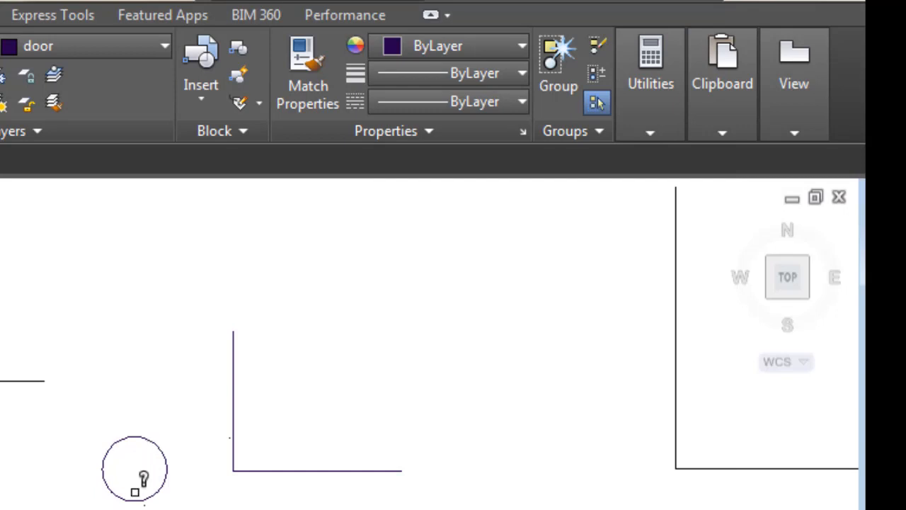
pyautogui.scroll(4, 139, 470)
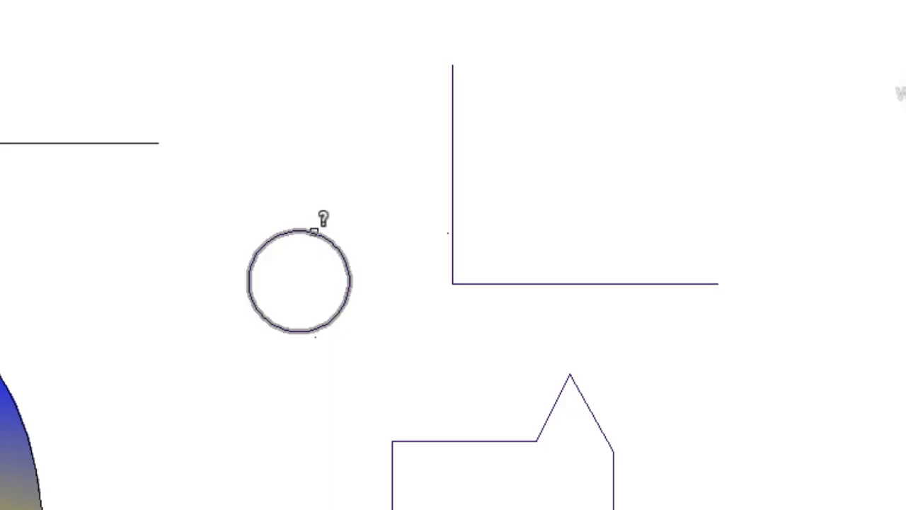
pyautogui.click(313, 231)
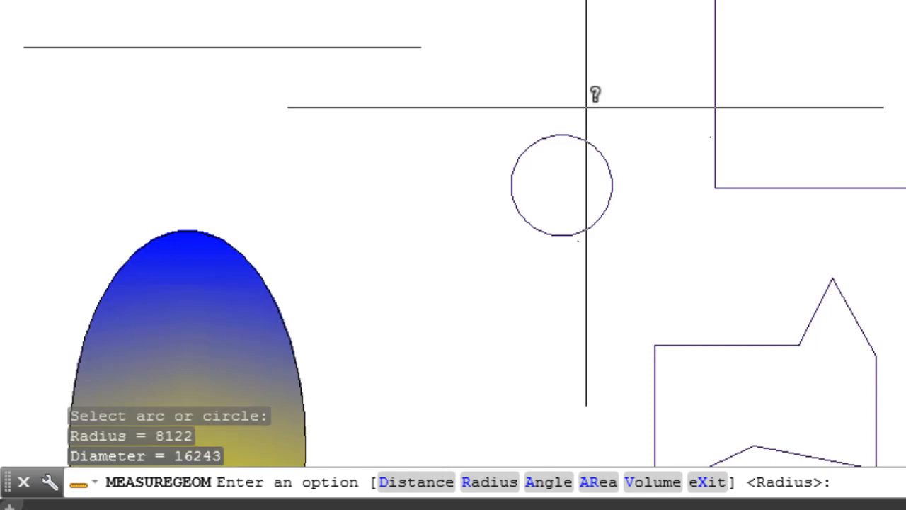
pyautogui.write('r')
pyautogui.press('Return')
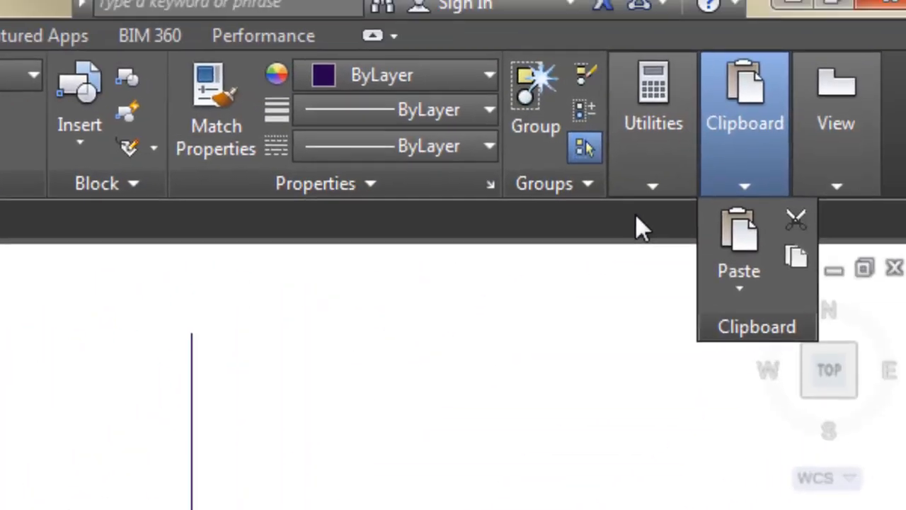
# - Measure the angle between the vertical and horizontal lines that form the L shape beside the circle
pyautogui.moveTo(631, 177)
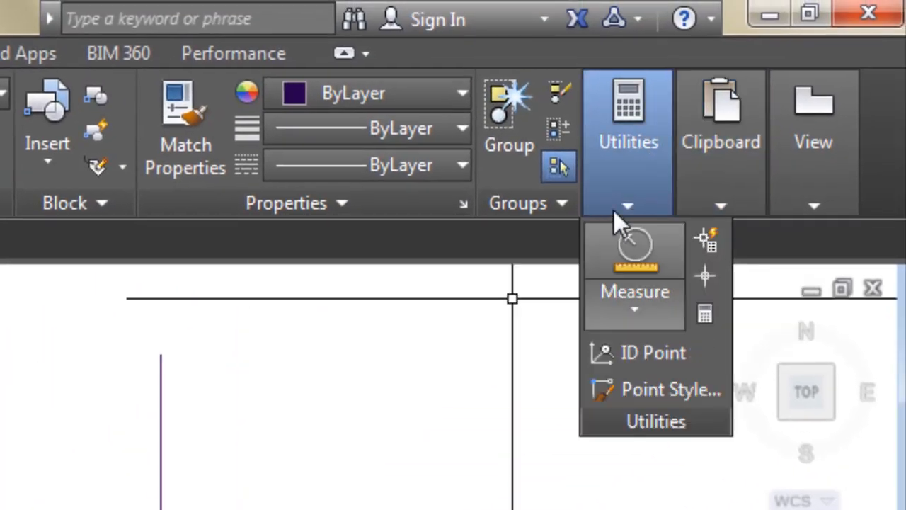
pyautogui.moveTo(633, 207)
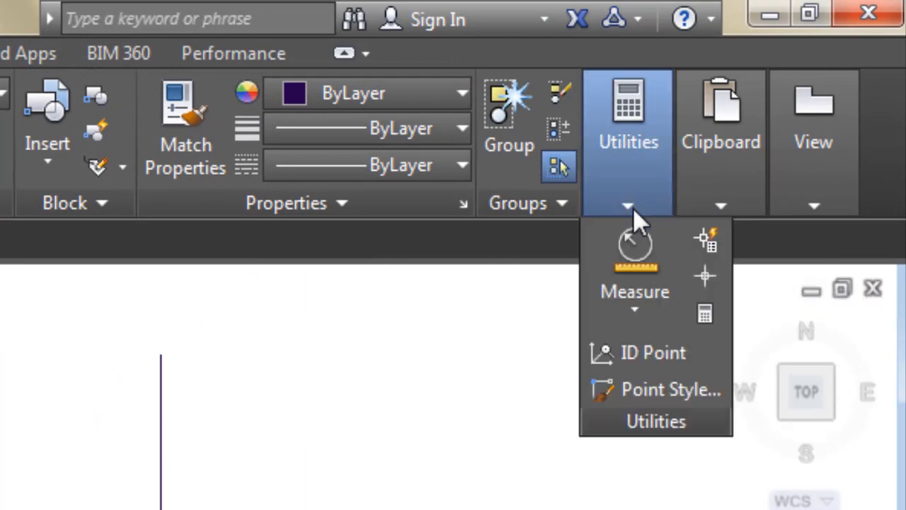
pyautogui.click(642, 307)
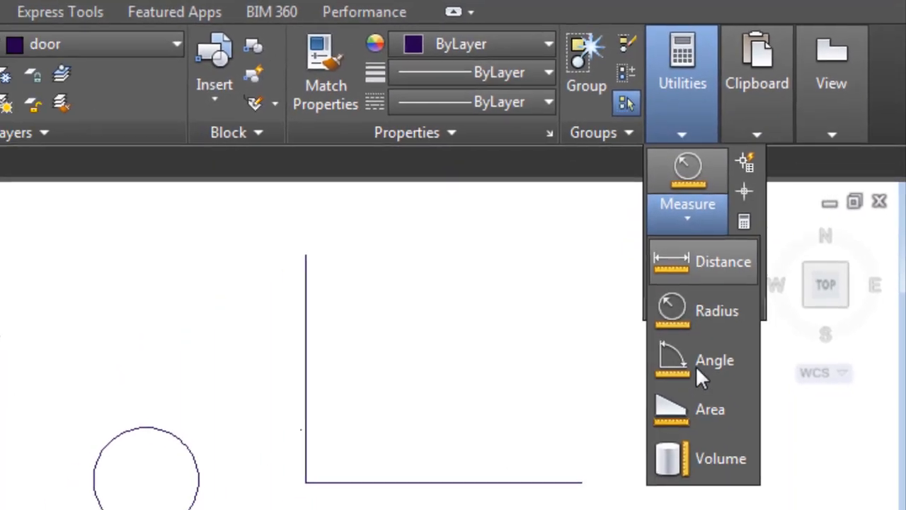
pyautogui.click(698, 360)
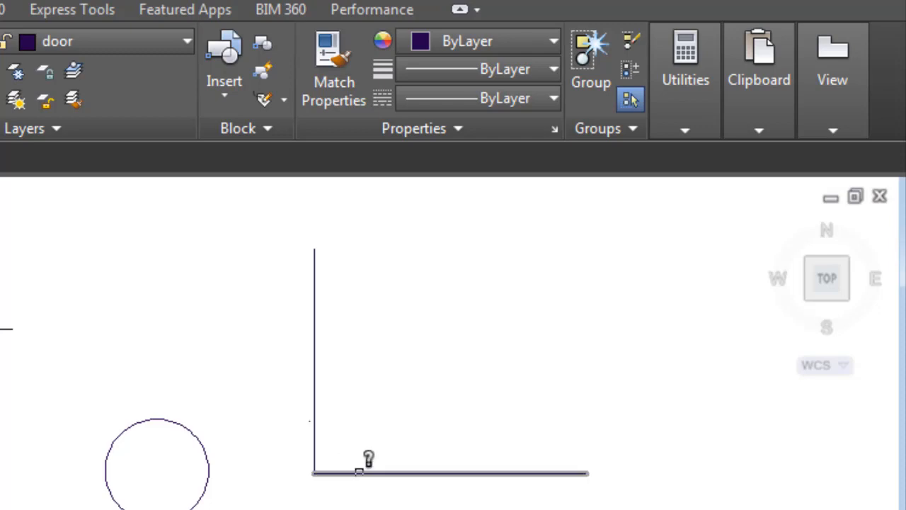
pyautogui.click(315, 421)
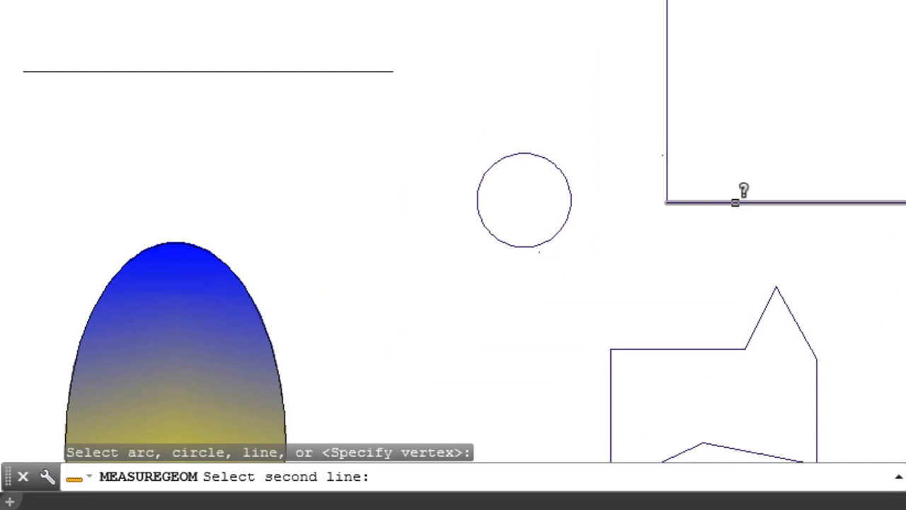
pyautogui.click(735, 202)
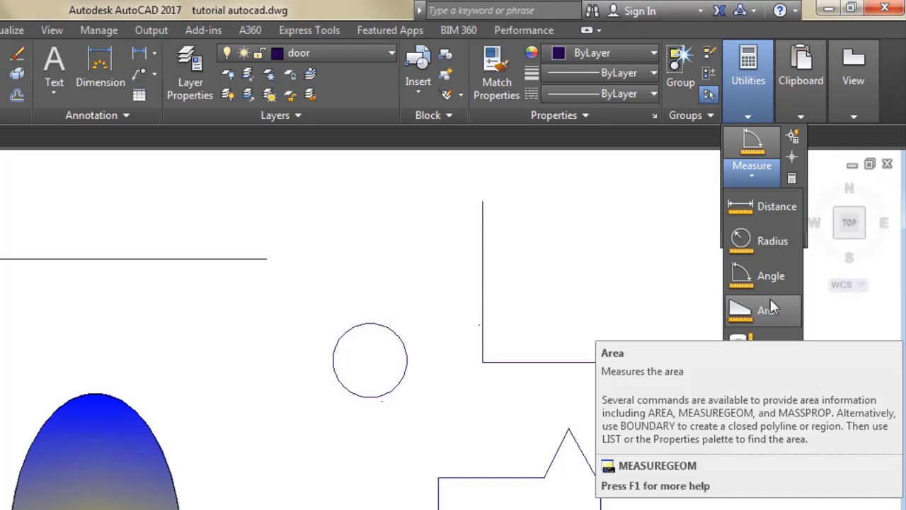
# - Measure the area and perimeter of the irregular polygon by tracing its corners counter-clockwise from the lower-left vertex, and end the measurement
pyautogui.click(769, 313)
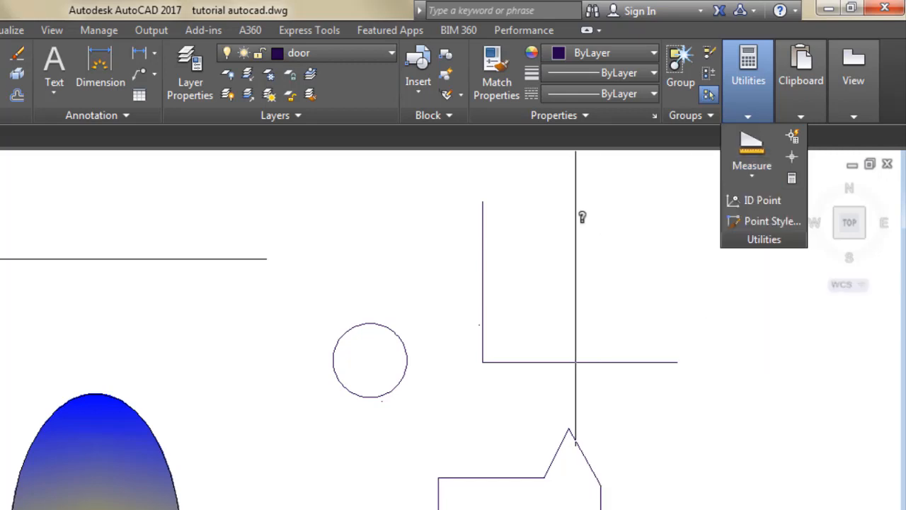
pyautogui.scroll(-1, 538, 297)
pyautogui.scroll(3, 508, 428)
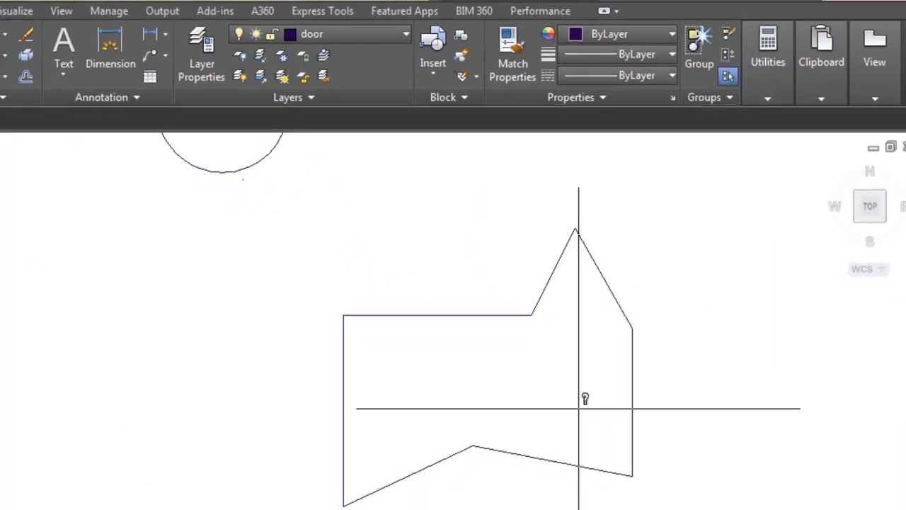
pyautogui.scroll(-2, 555, 126)
pyautogui.scroll(2, 685, 275)
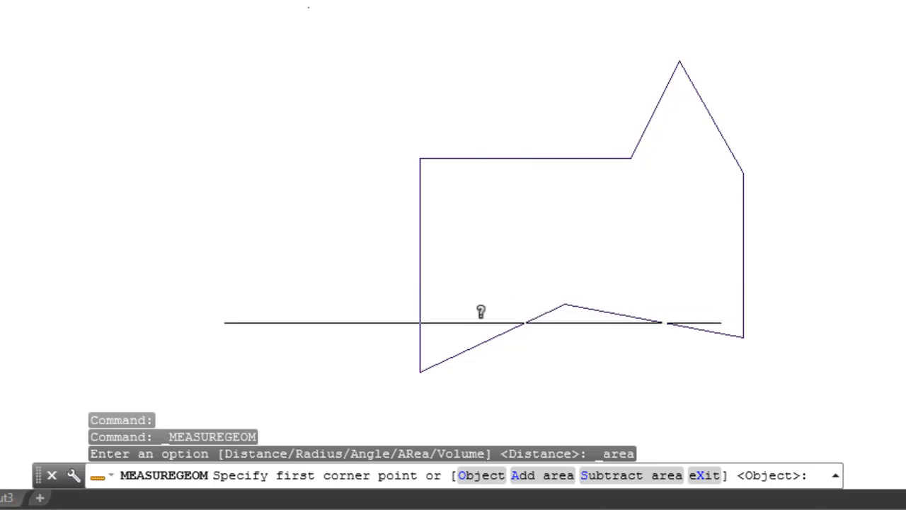
pyautogui.click(420, 371)
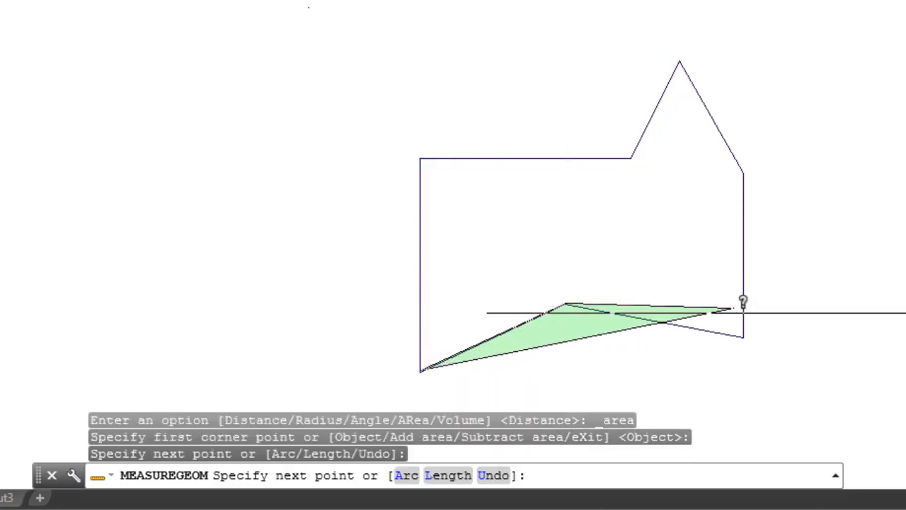
pyautogui.click(743, 336)
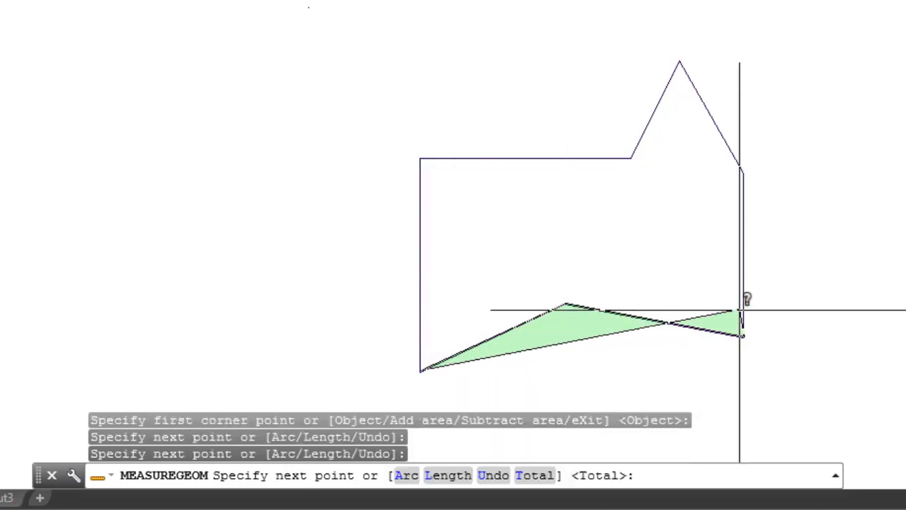
pyautogui.click(743, 171)
pyautogui.click(679, 60)
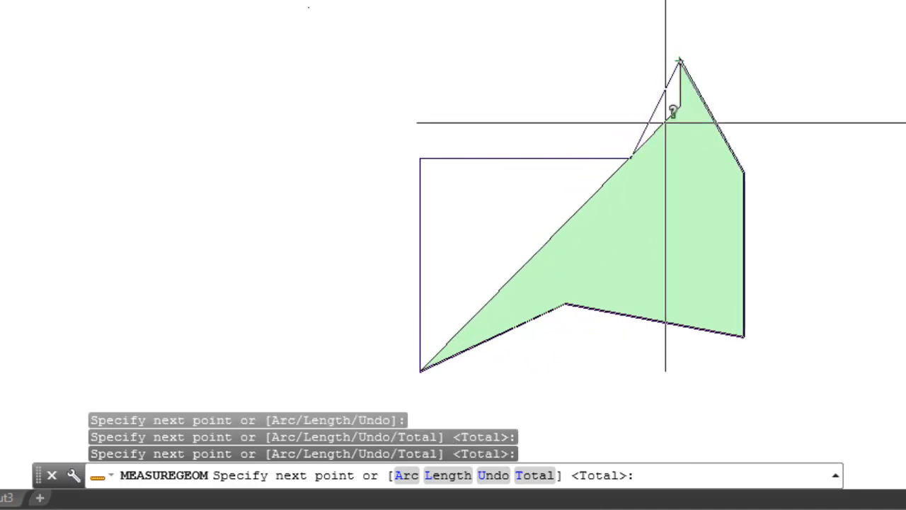
pyautogui.click(630, 157)
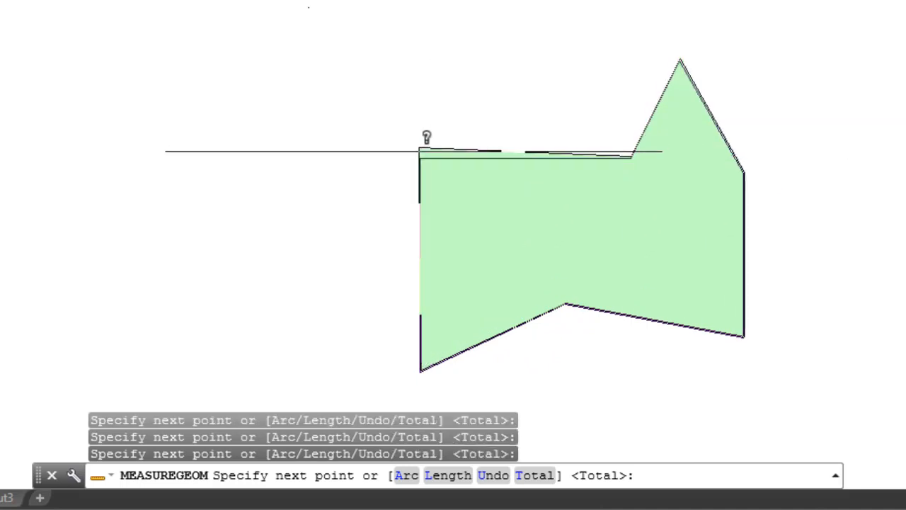
pyautogui.click(421, 157)
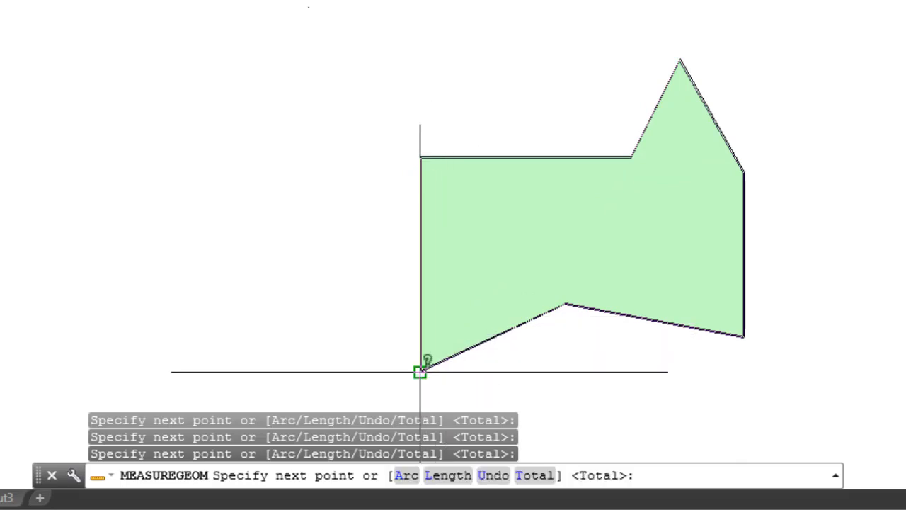
pyautogui.press('Return')
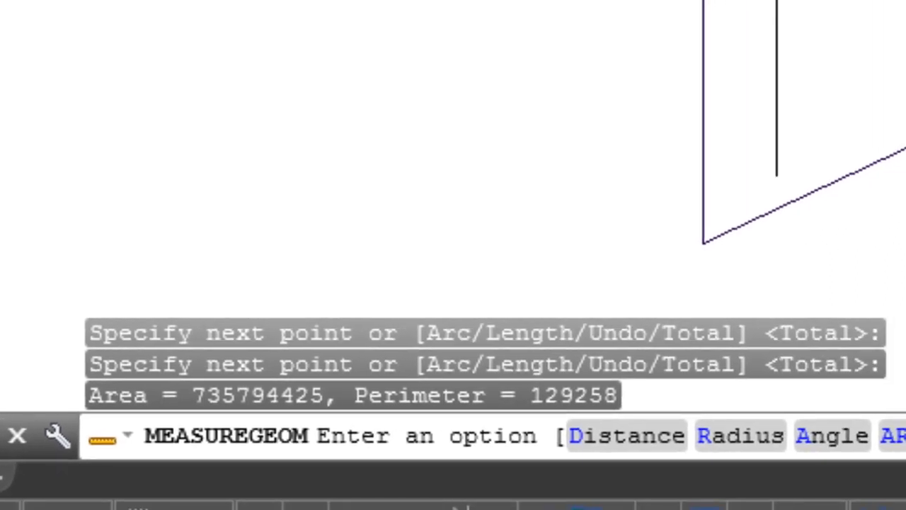
pyautogui.press('Escape')
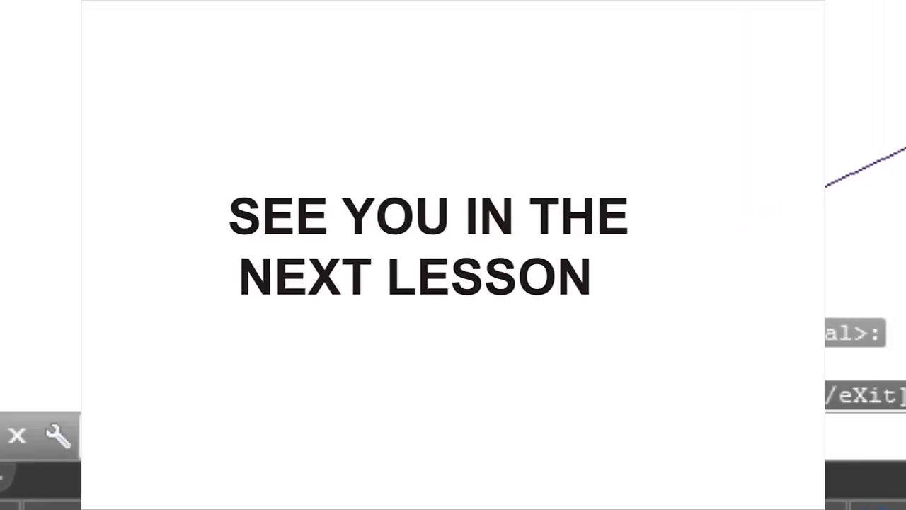